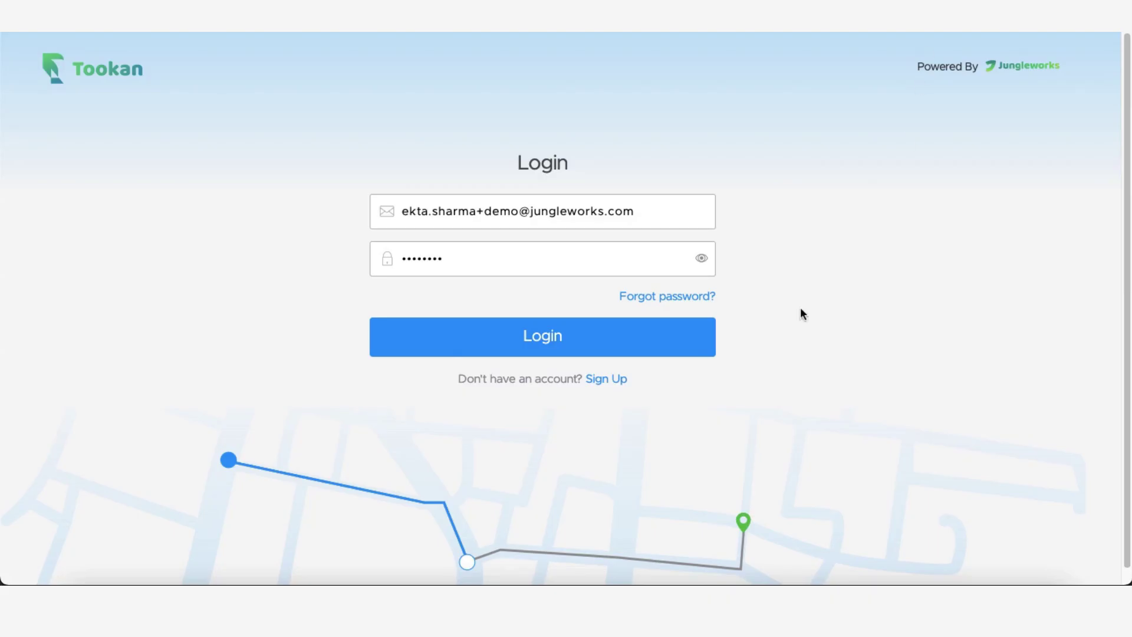
Step: Log in and open the Extensions marketplace from the main menu
click(529, 345)
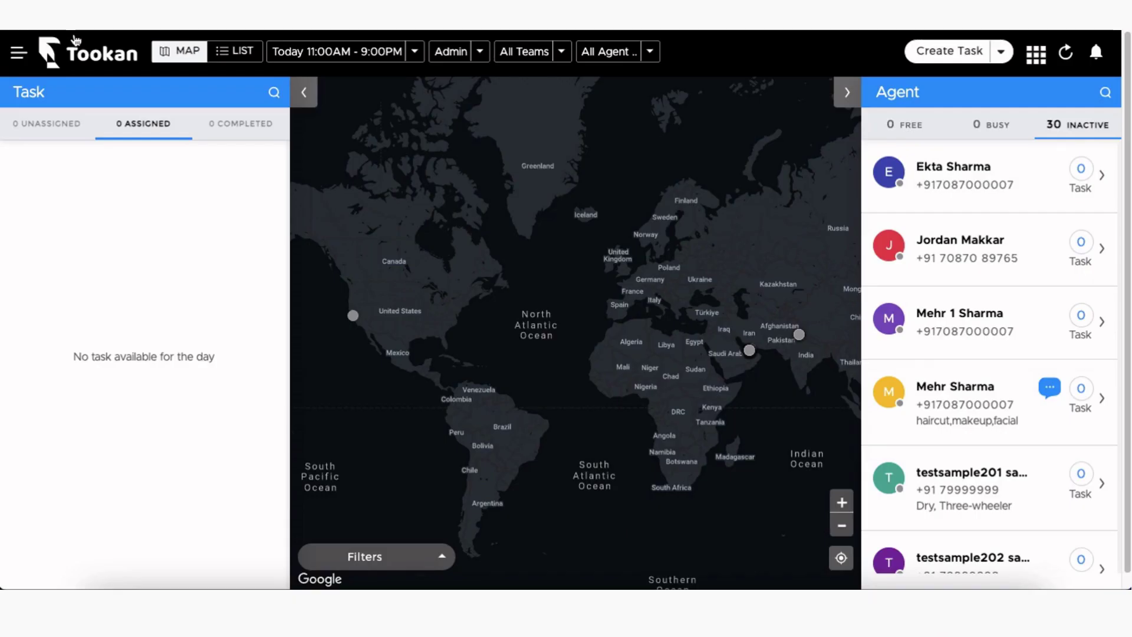
click(19, 53)
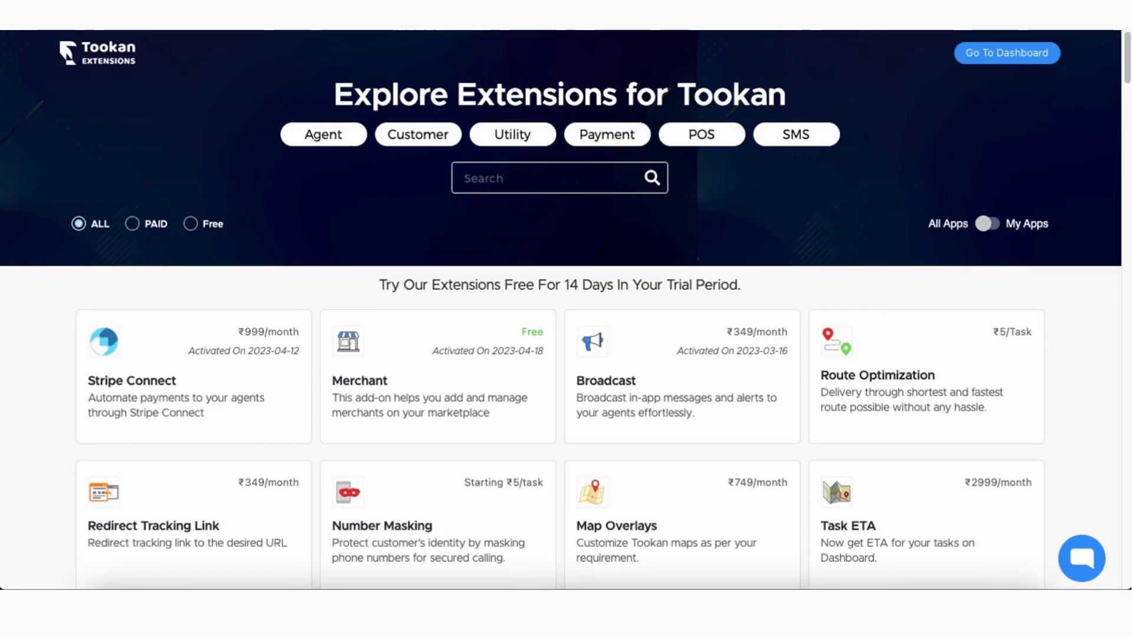
Step: Find the free Delivery Orchestration extension and activate it
click(561, 183)
text(Delivery orchestration)
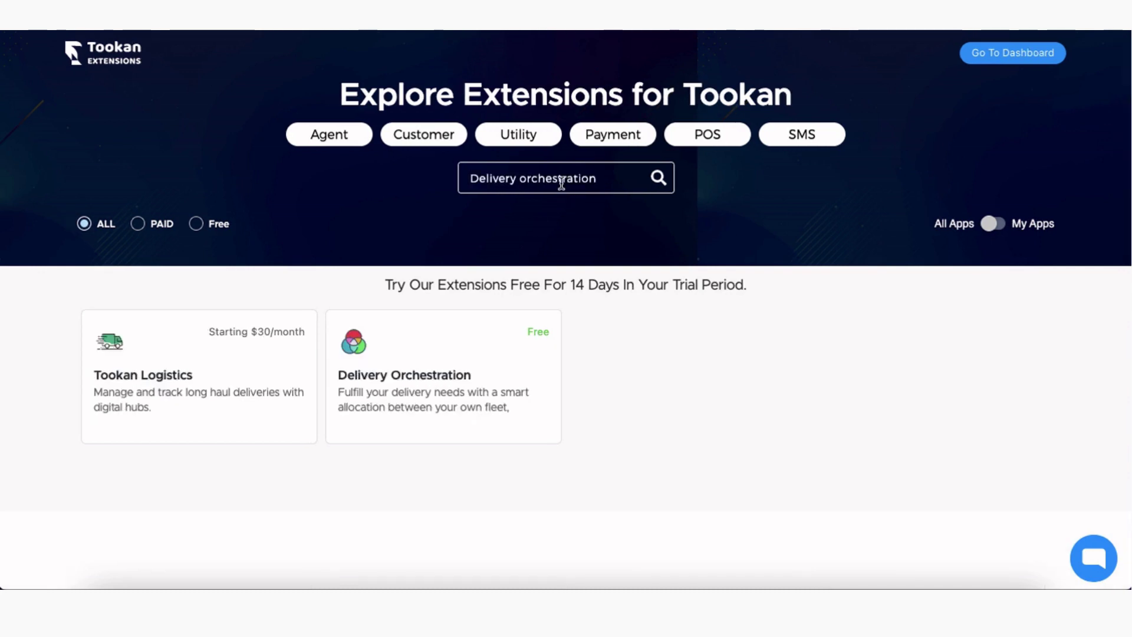
click(453, 326)
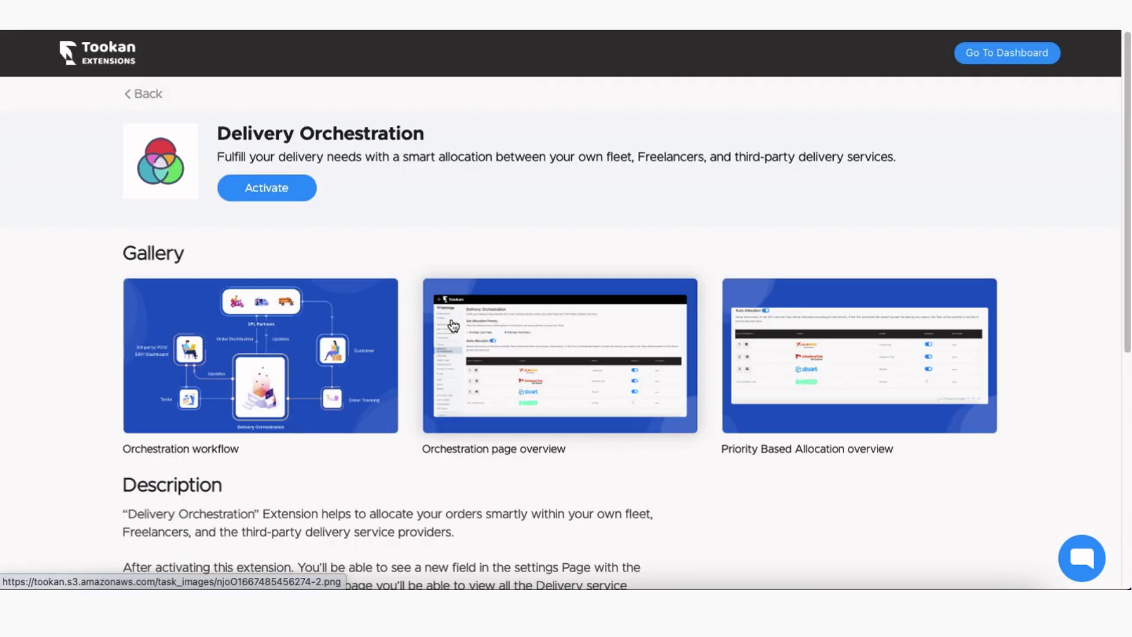
click(304, 192)
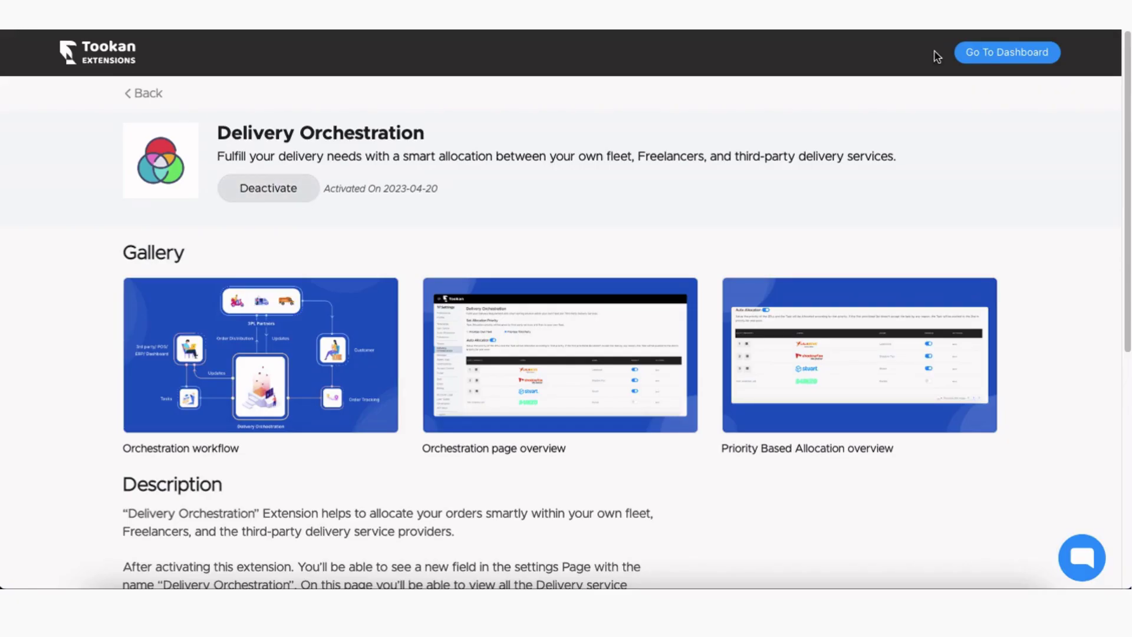
Step: Return to the dashboard and open the account Settings
click(975, 61)
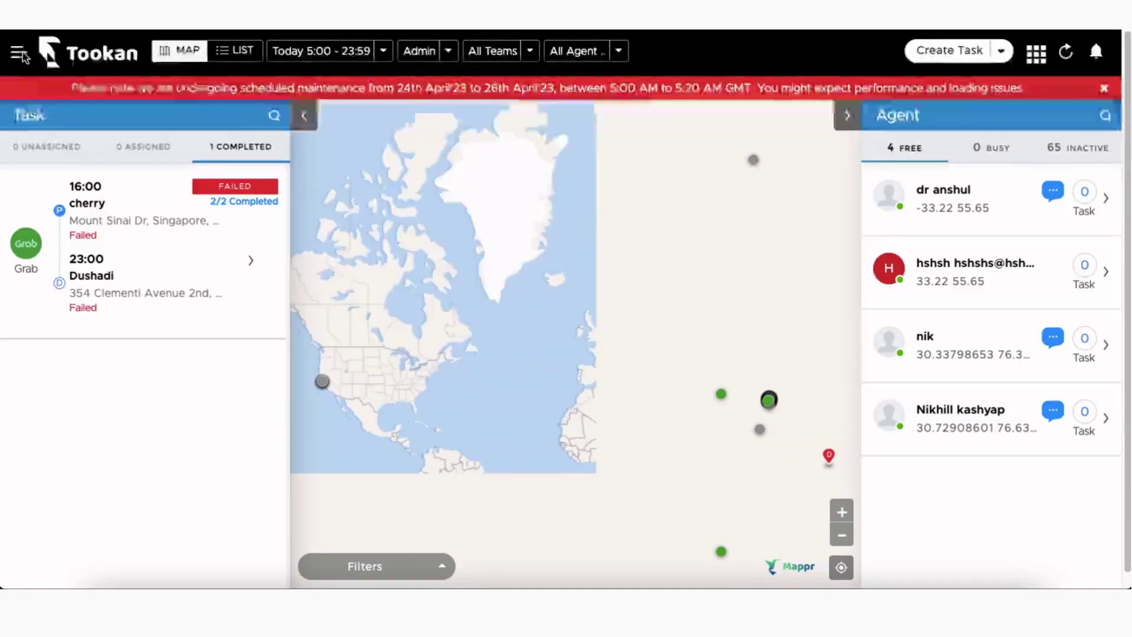
click(24, 56)
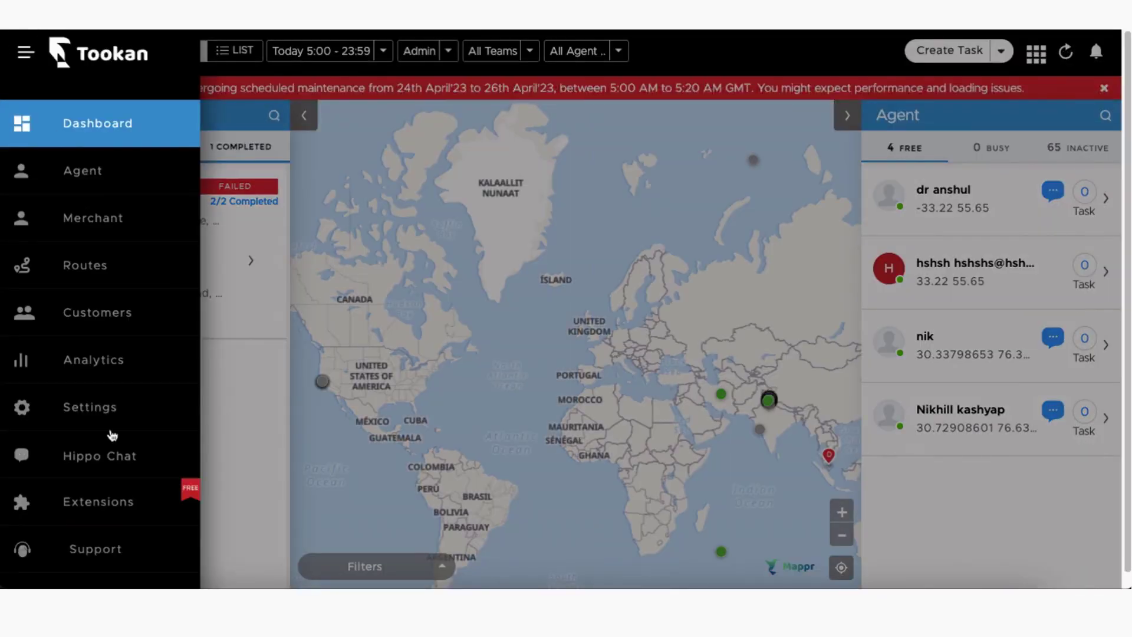
click(111, 429)
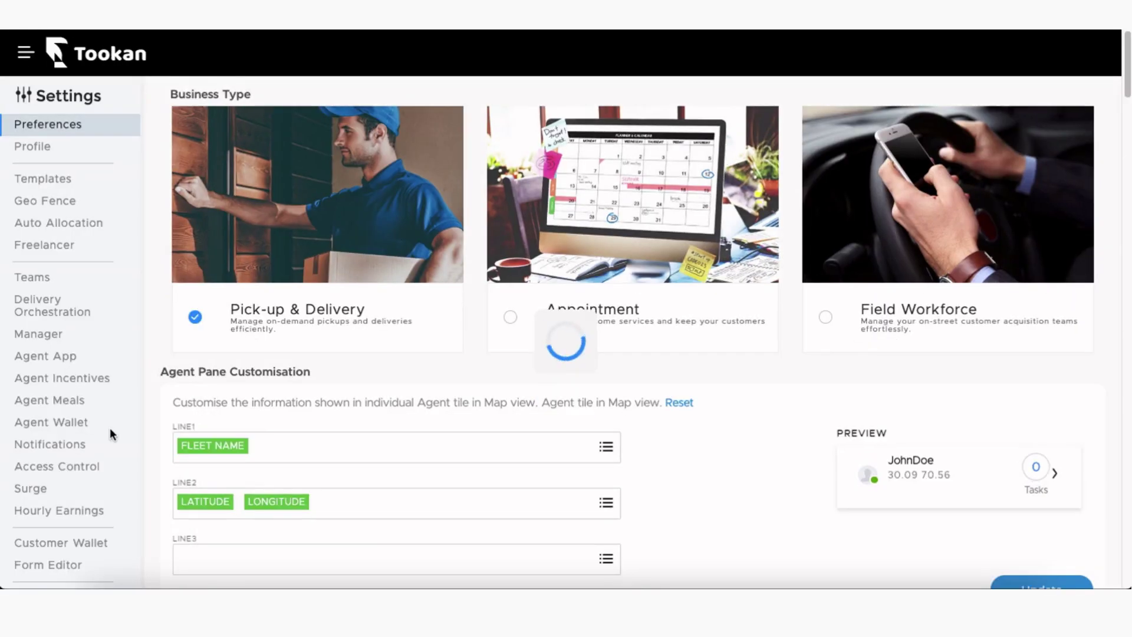
Step: In Delivery Orchestration settings, enable Shadow Fax as the fifth delivery partner
click(71, 318)
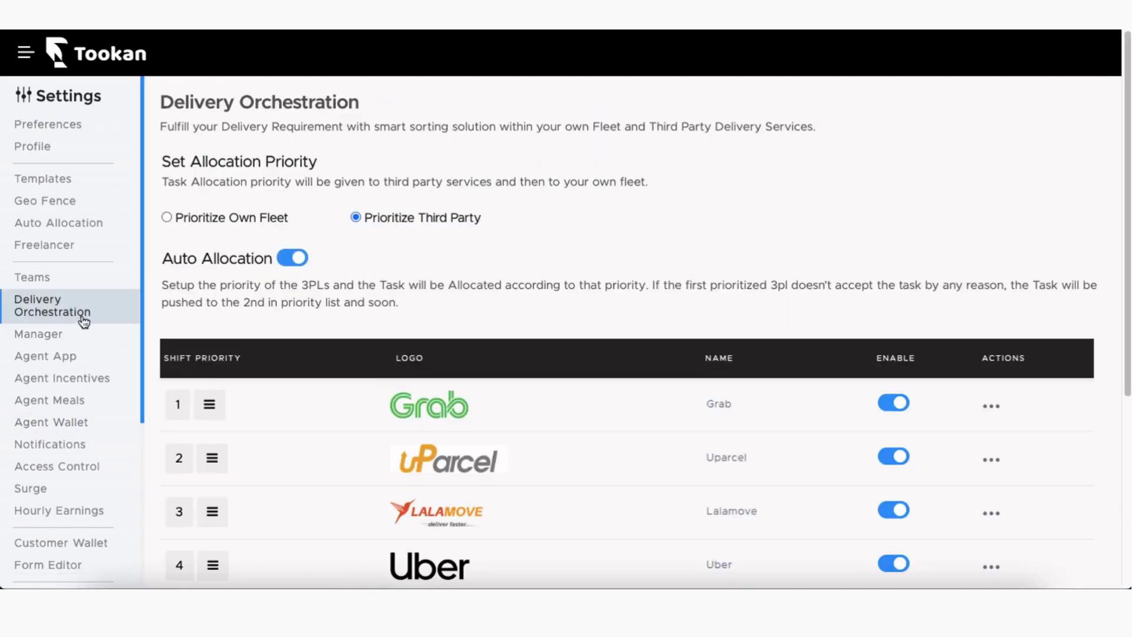
scroll(603, 452, down, 2)
scroll(604, 454, down, 3)
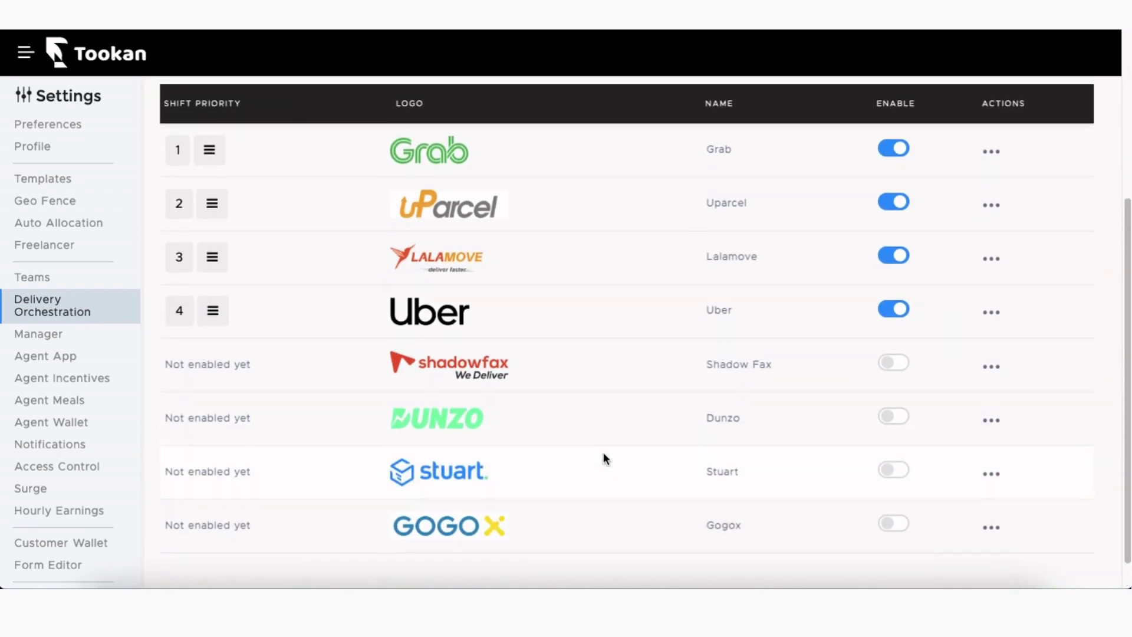
click(991, 367)
click(975, 401)
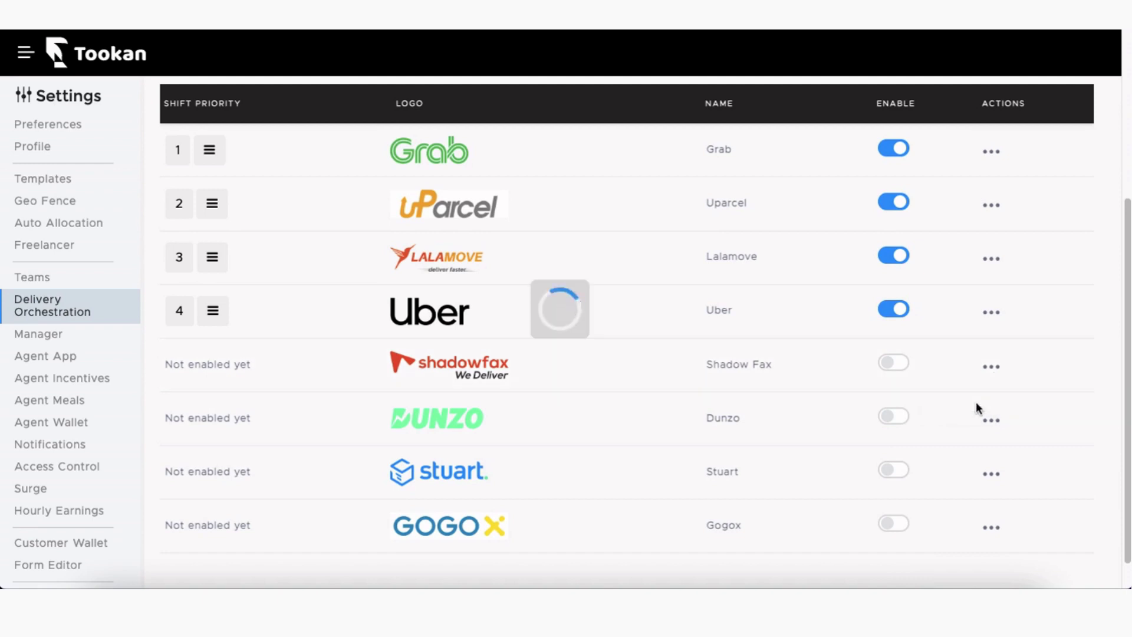
click(903, 363)
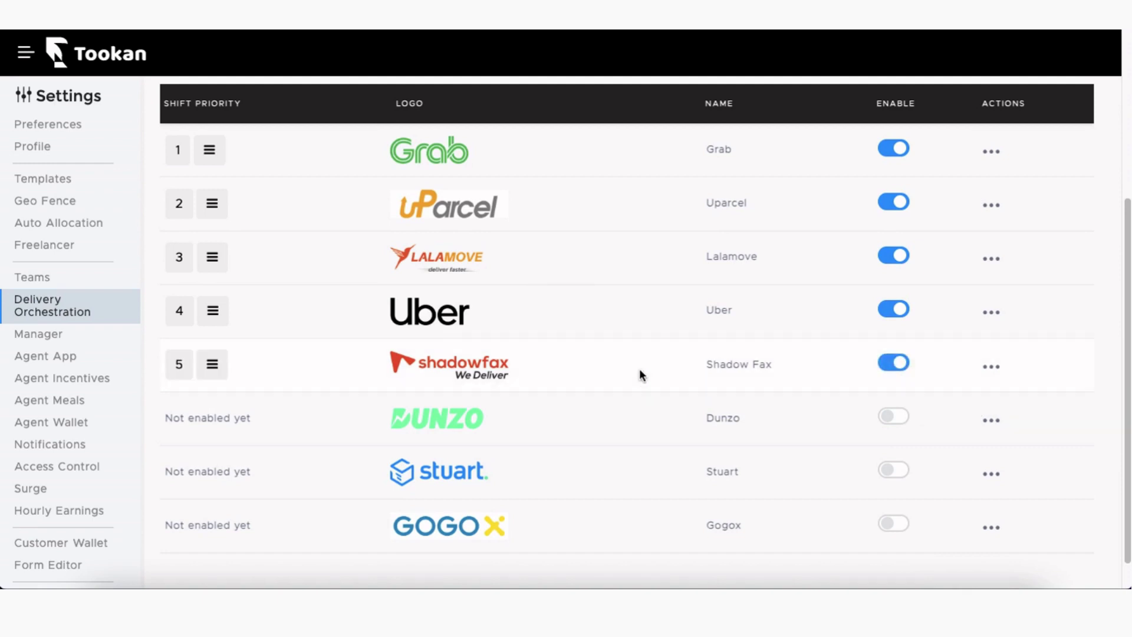
scroll(639, 369, up, 2)
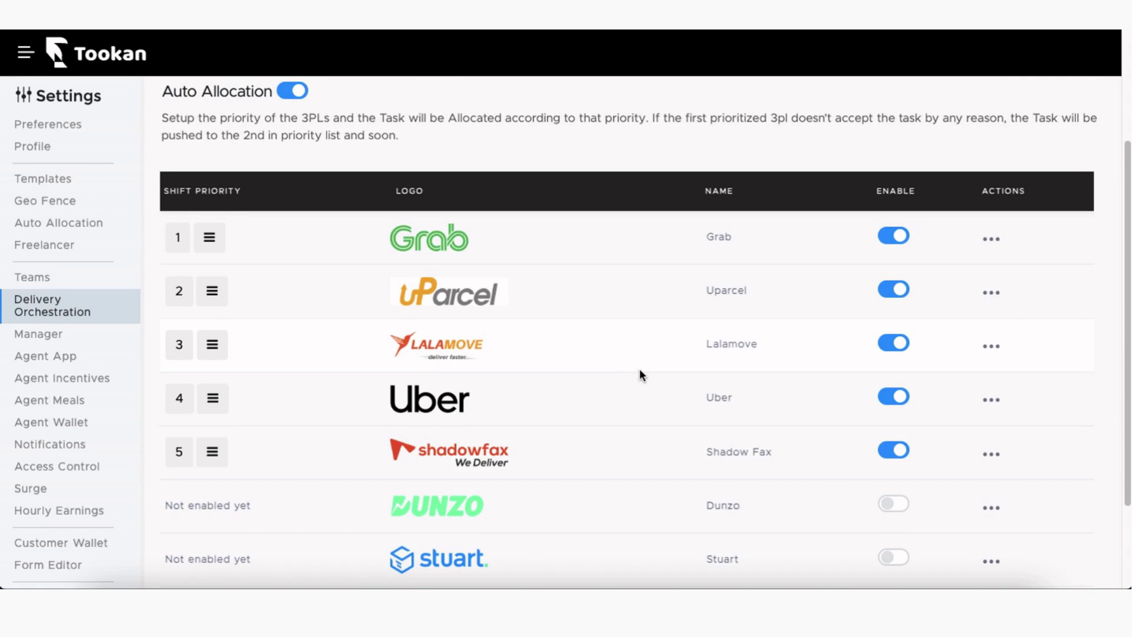
scroll(639, 369, up, 1)
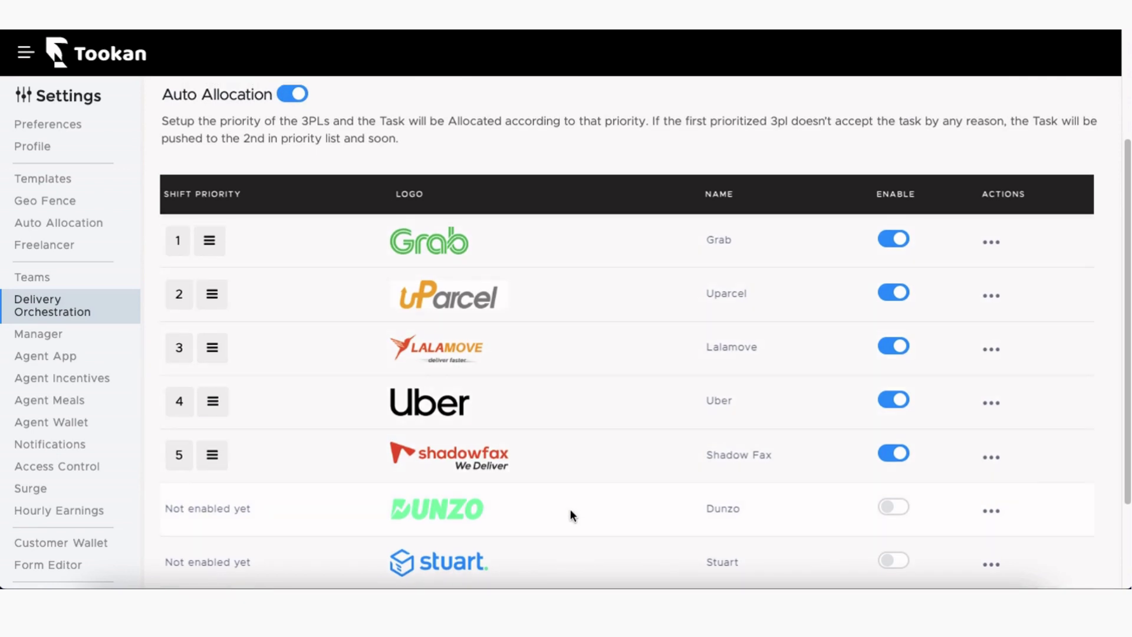
scroll(571, 515, up, 1)
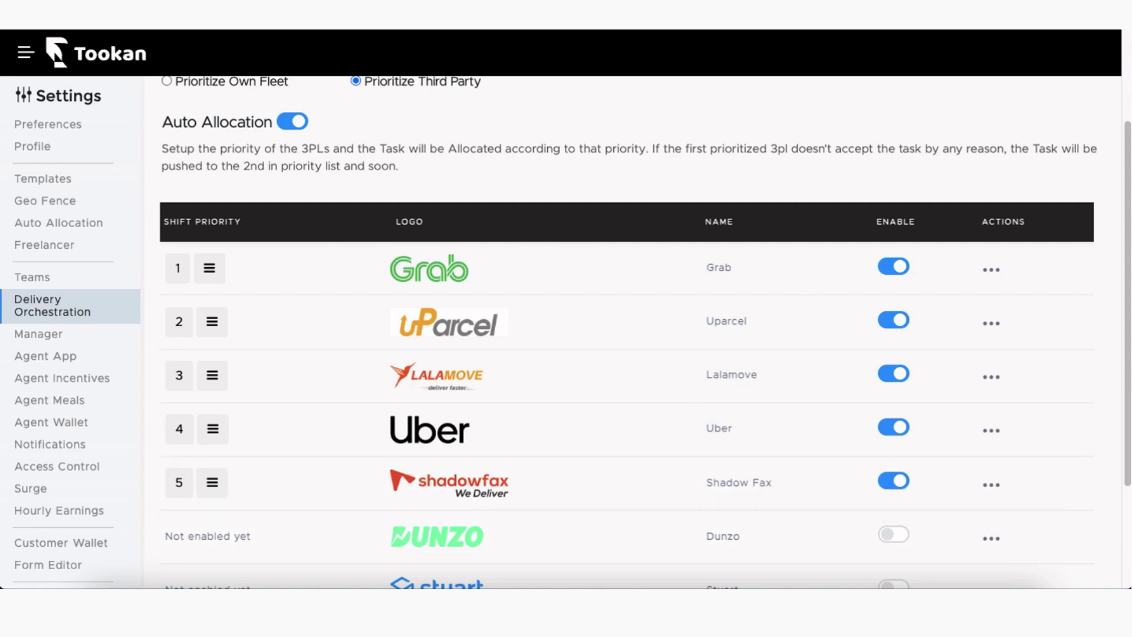
scroll(543, 133, up, 3)
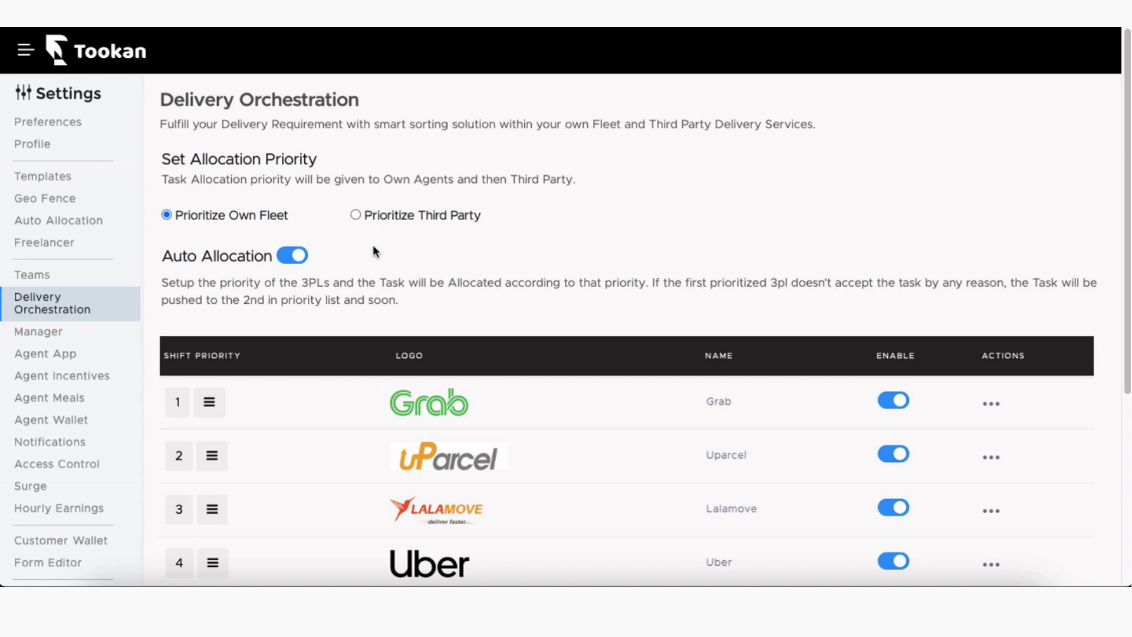
Step: Rank Uparcel above Grab, select Prioritize Third Party, and turn Auto Allocation back on
scroll(373, 245, down, 2)
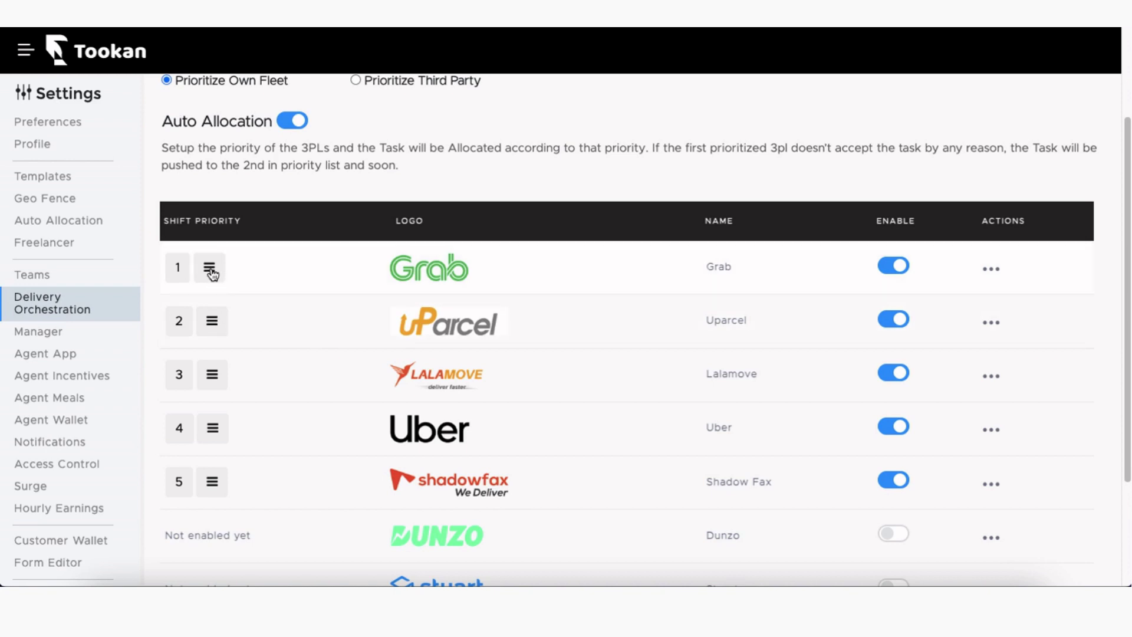
drag(211, 322, 212, 282)
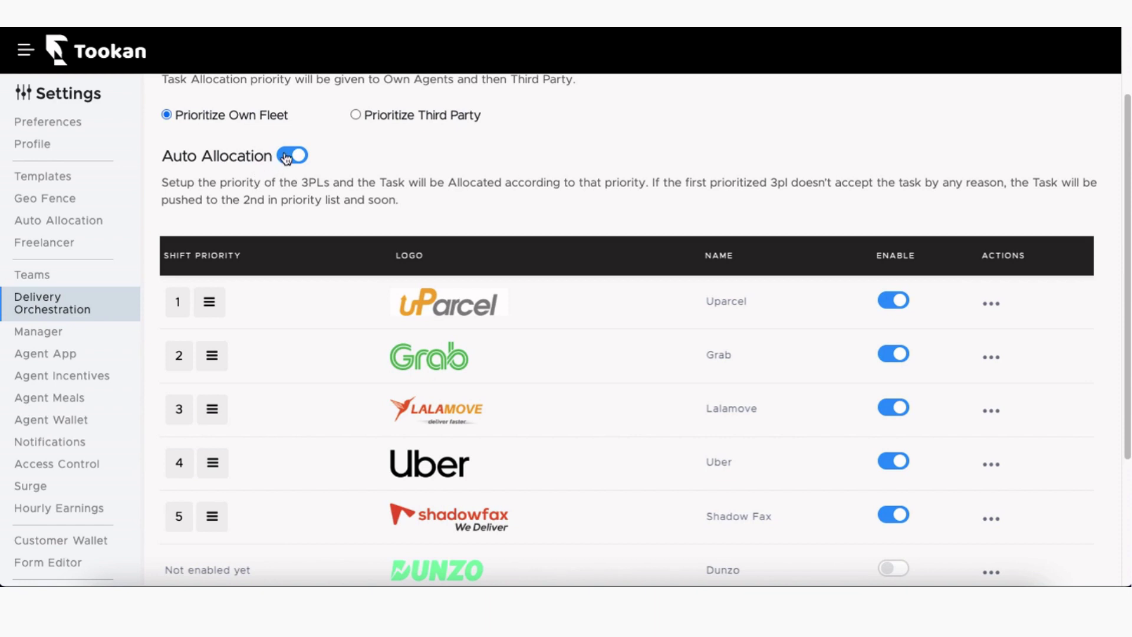
click(287, 156)
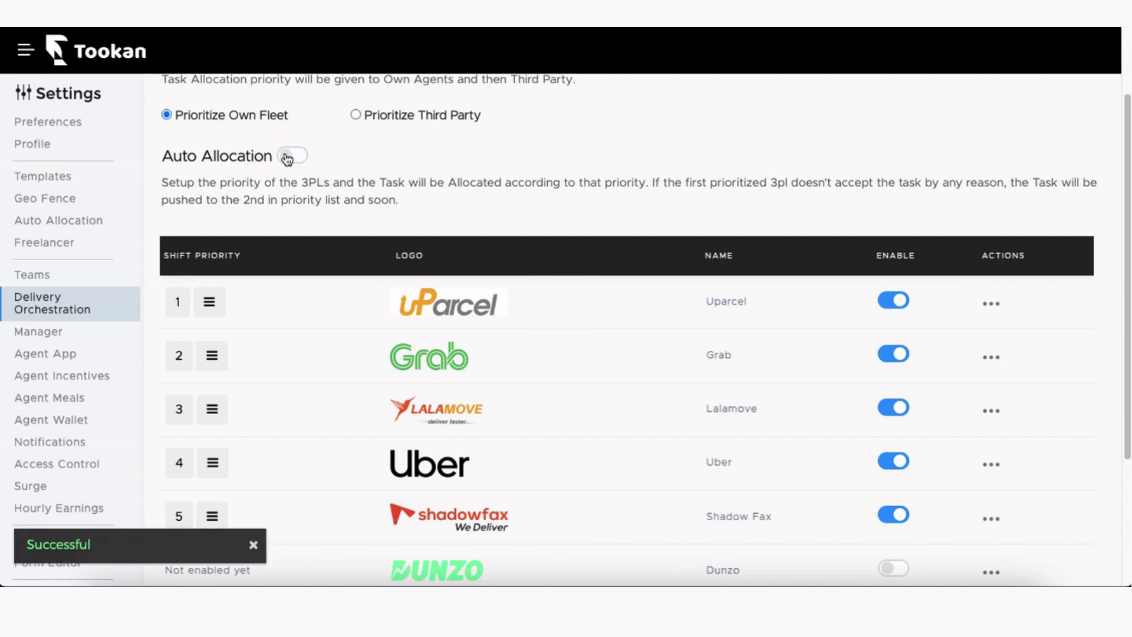
scroll(373, 151, up, 1)
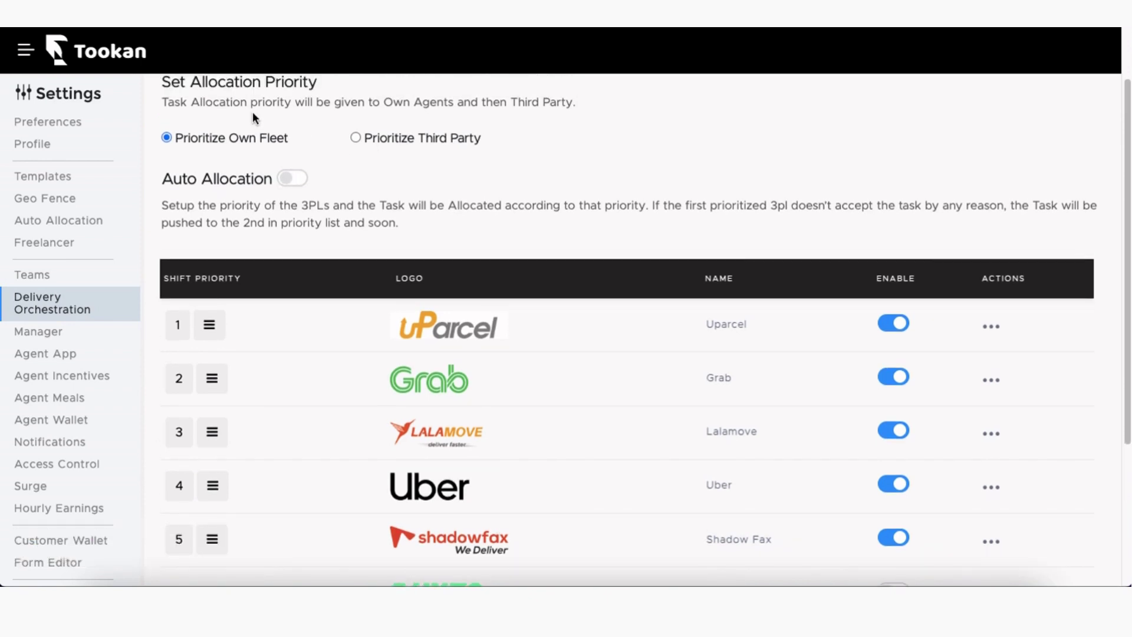
click(356, 138)
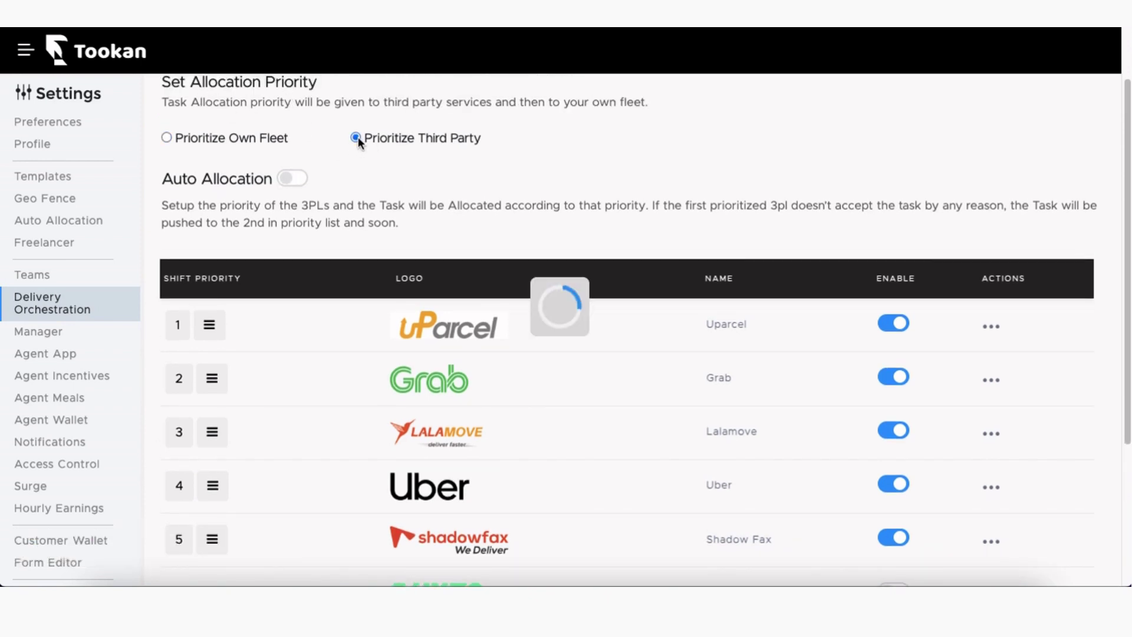
click(291, 179)
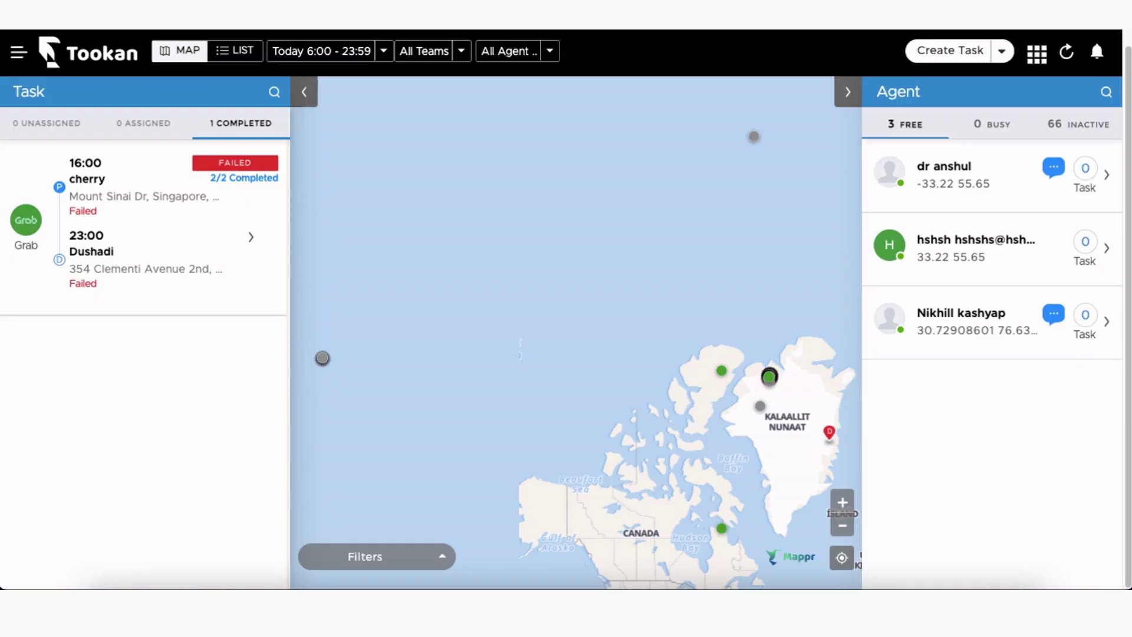
Step: Start a new task and fill the pickup details from a saved customer
click(959, 52)
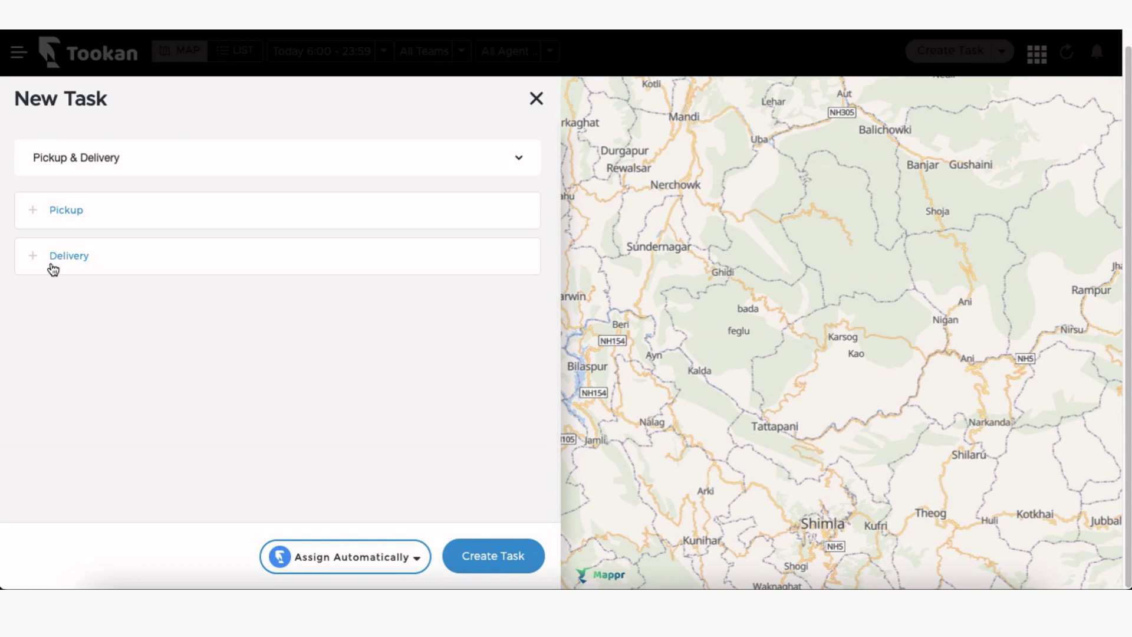
click(54, 269)
click(113, 276)
text(Ekta sharma)
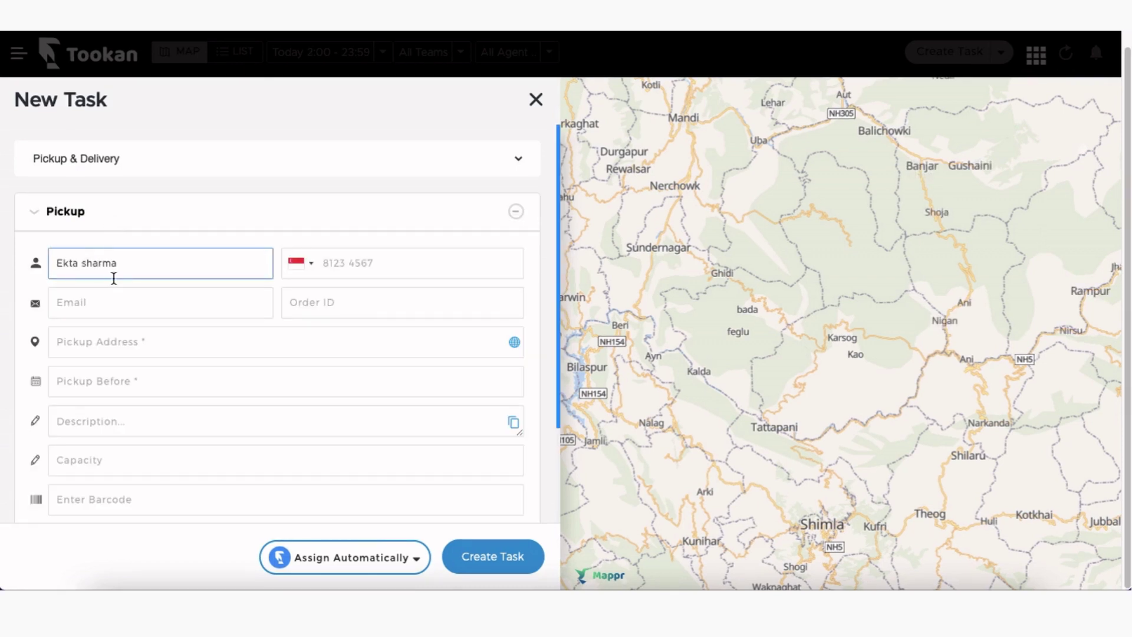
click(117, 291)
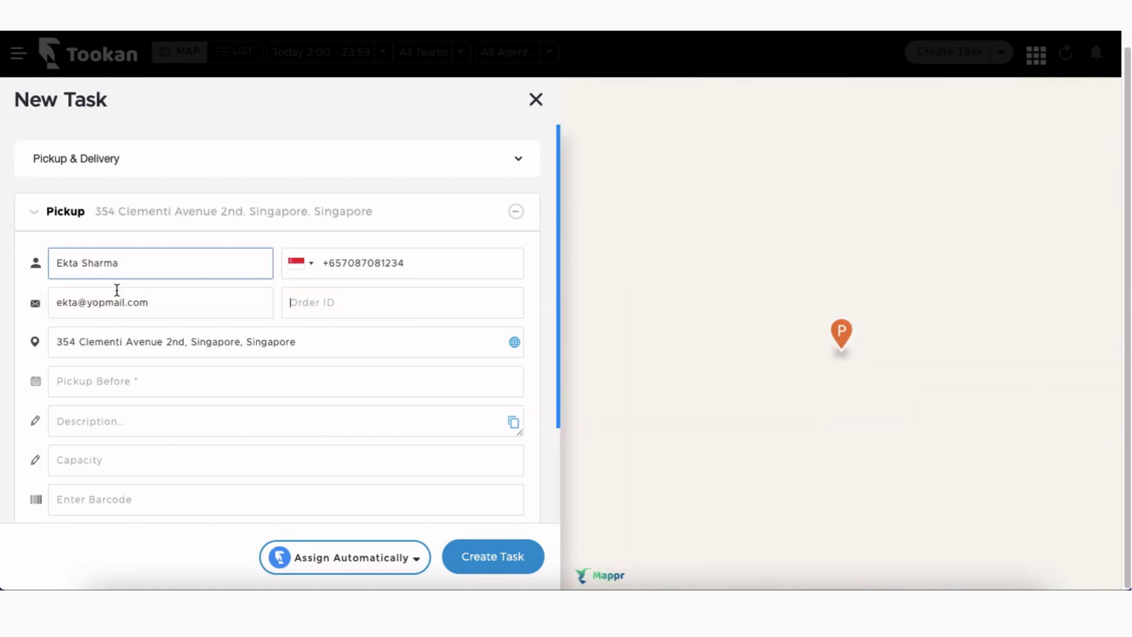
Step: Set the pickup deadline to 2023/04/21 16:15 and add a delivery point
click(136, 389)
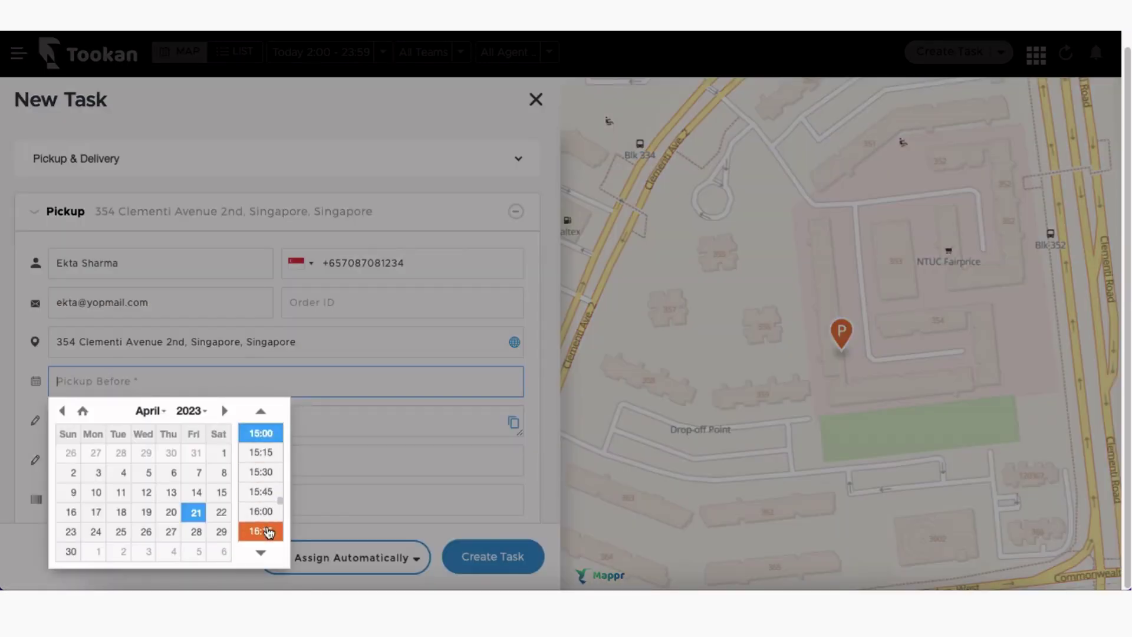
click(269, 529)
scroll(235, 435, down, 3)
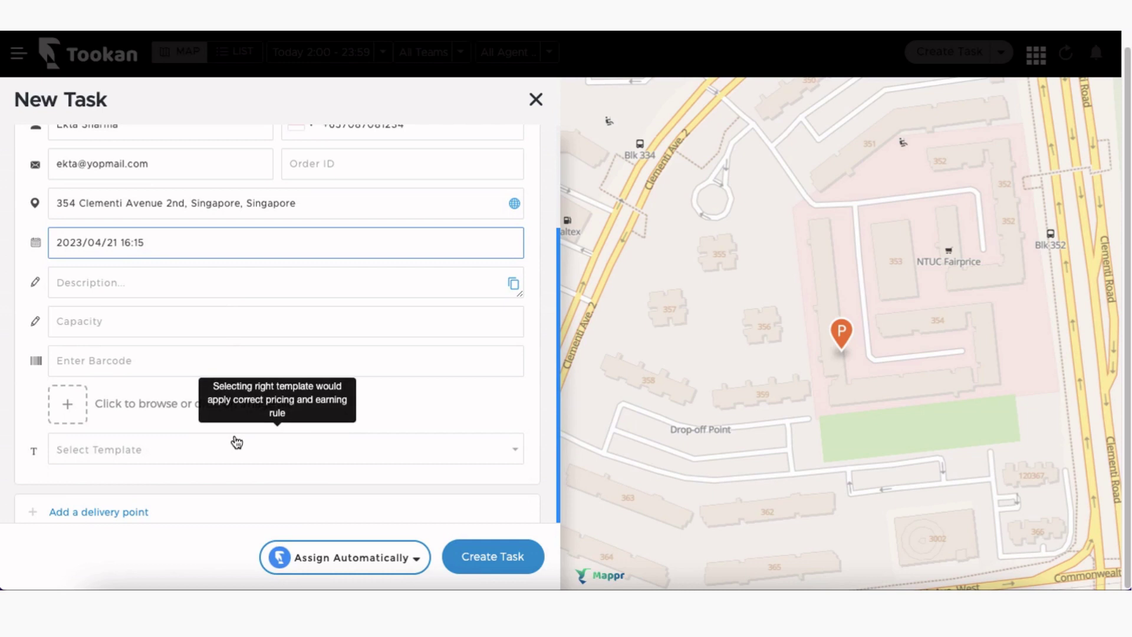
click(154, 515)
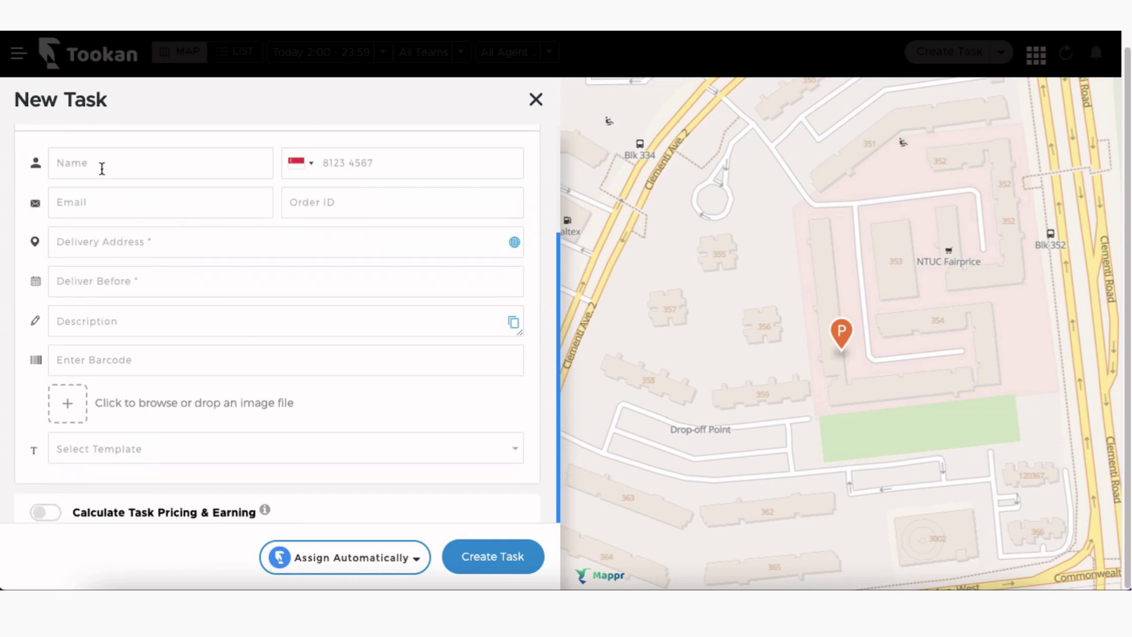
Step: Fill the delivery contact and address from a saved customer, deliver before 2023/04/21 17:00
click(102, 168)
text(Nikhil)
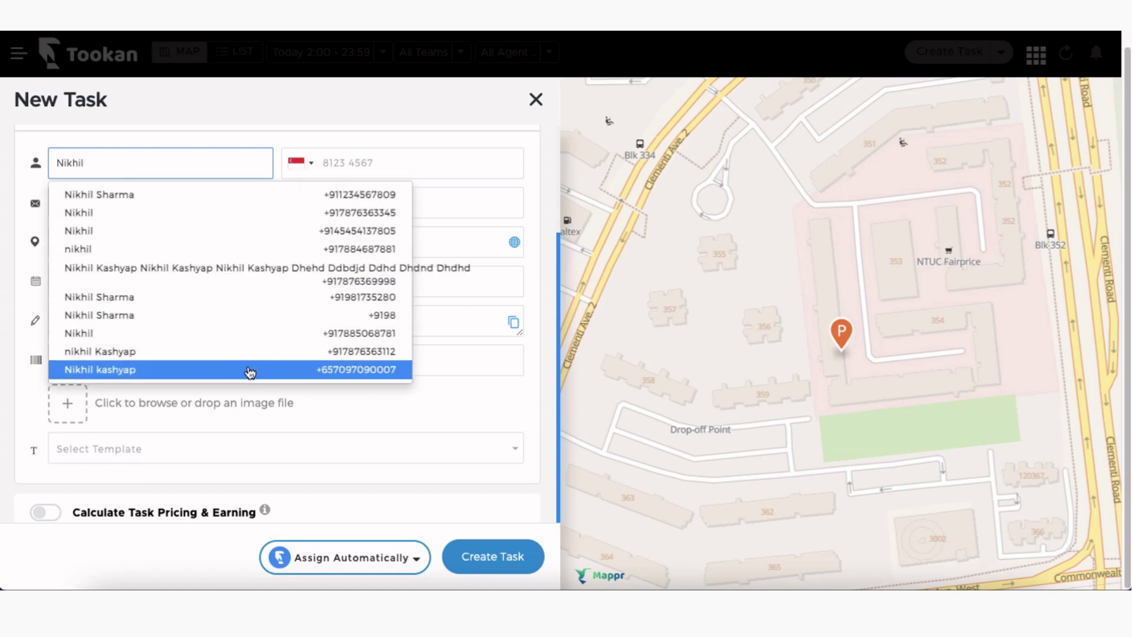
click(247, 369)
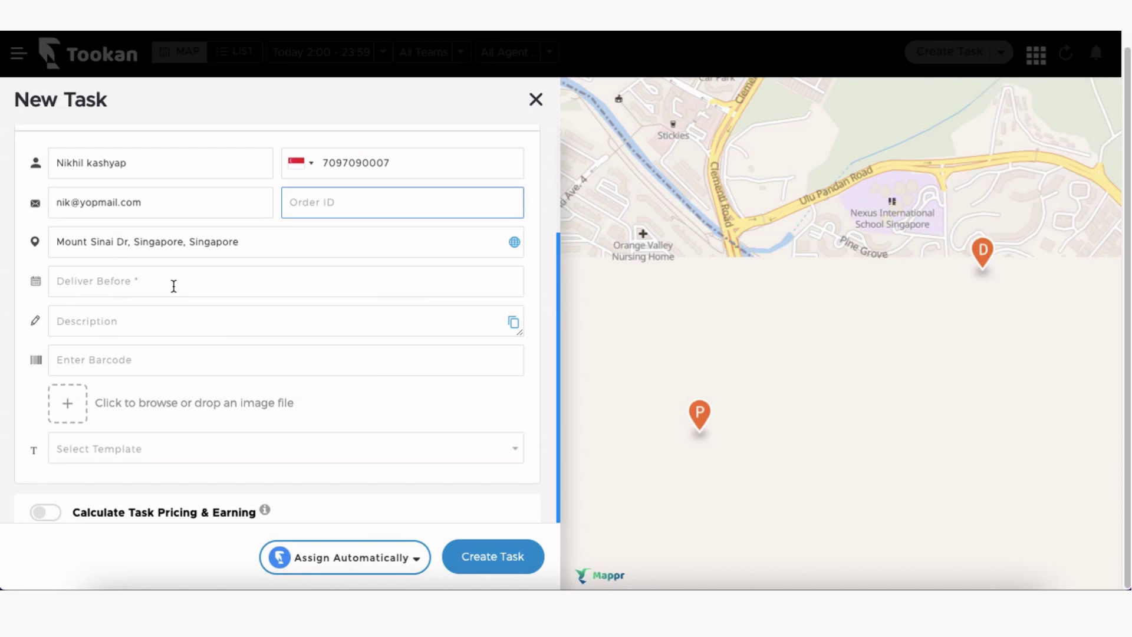
click(171, 281)
click(261, 453)
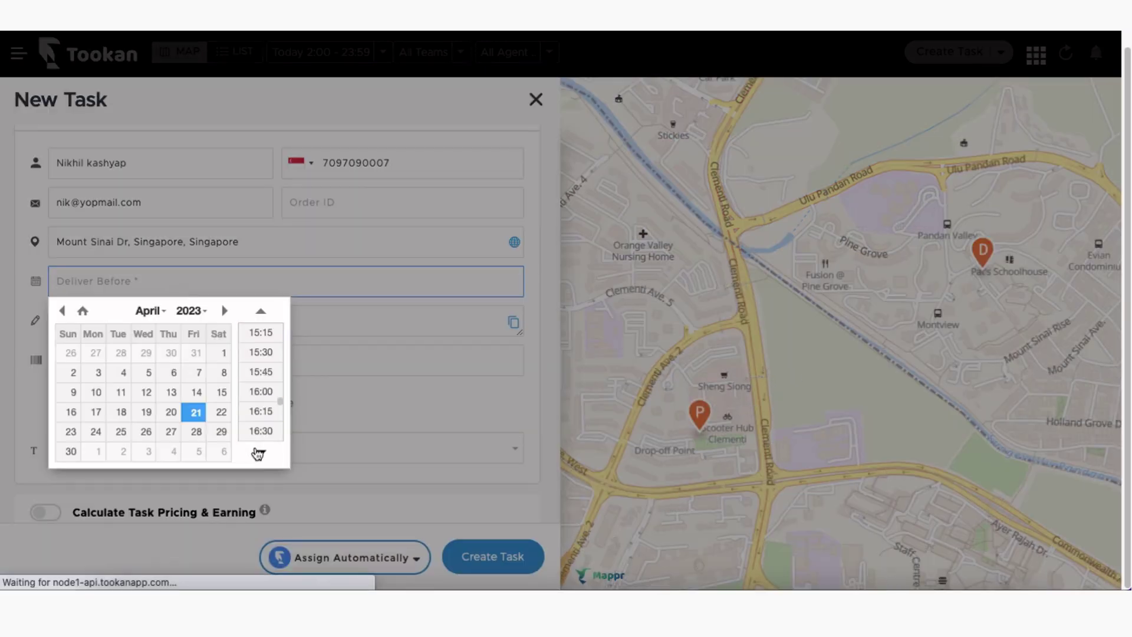
click(261, 452)
click(261, 452)
click(261, 434)
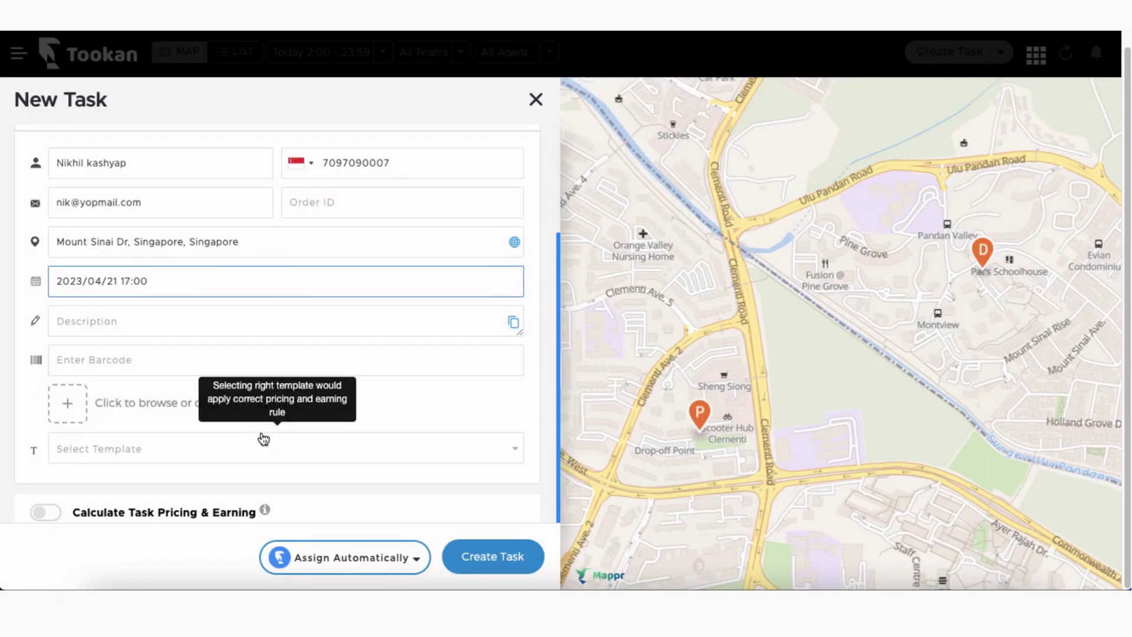
Step: Apply the Merchant Template with a 1500 USD order value marked as paid
click(186, 452)
text(m)
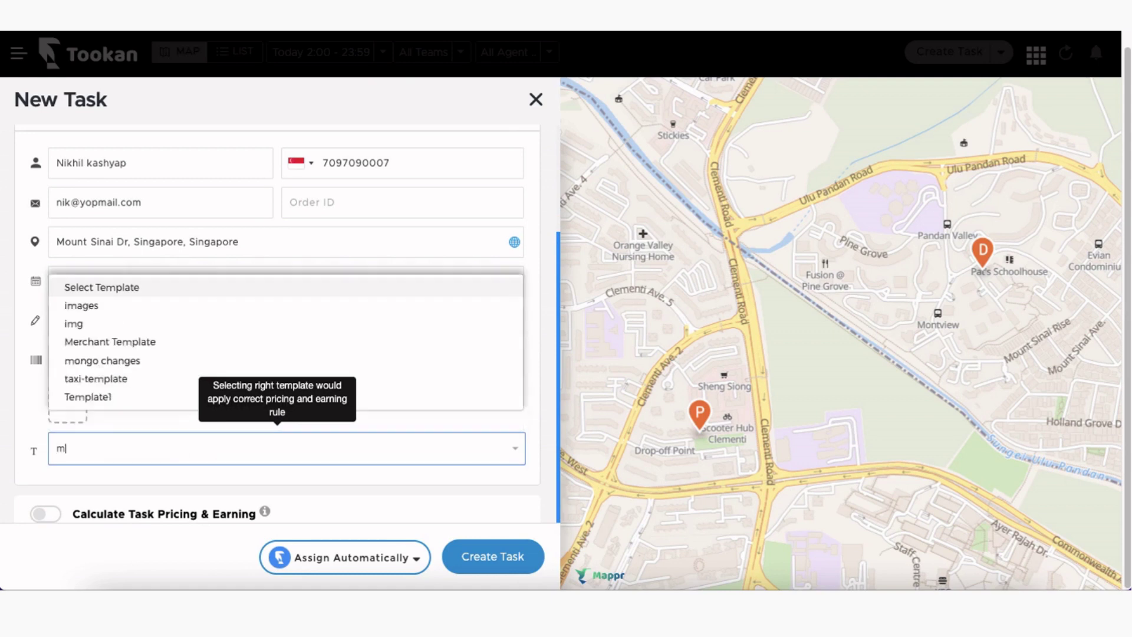
click(101, 371)
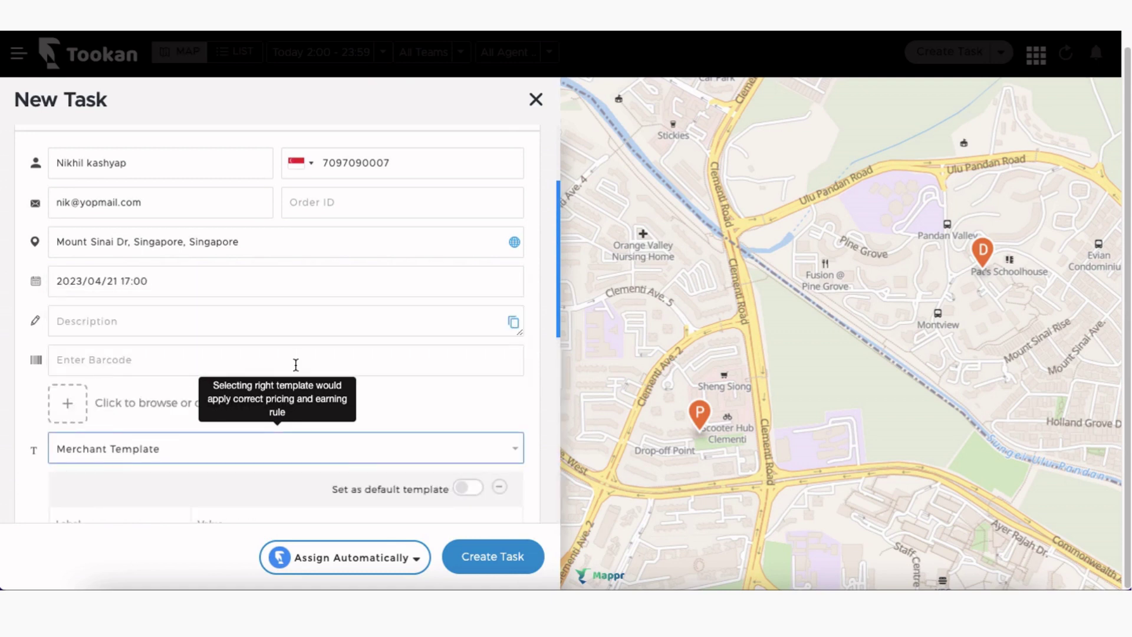
scroll(298, 368, down, 5)
click(287, 272)
text(15)
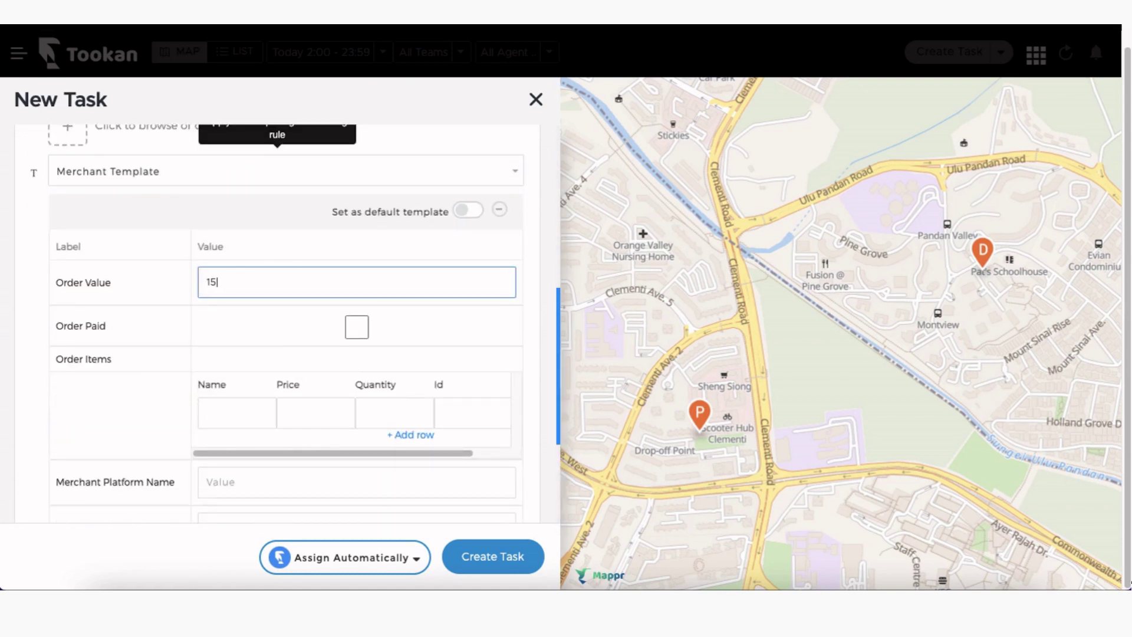
text(00 USD)
click(355, 330)
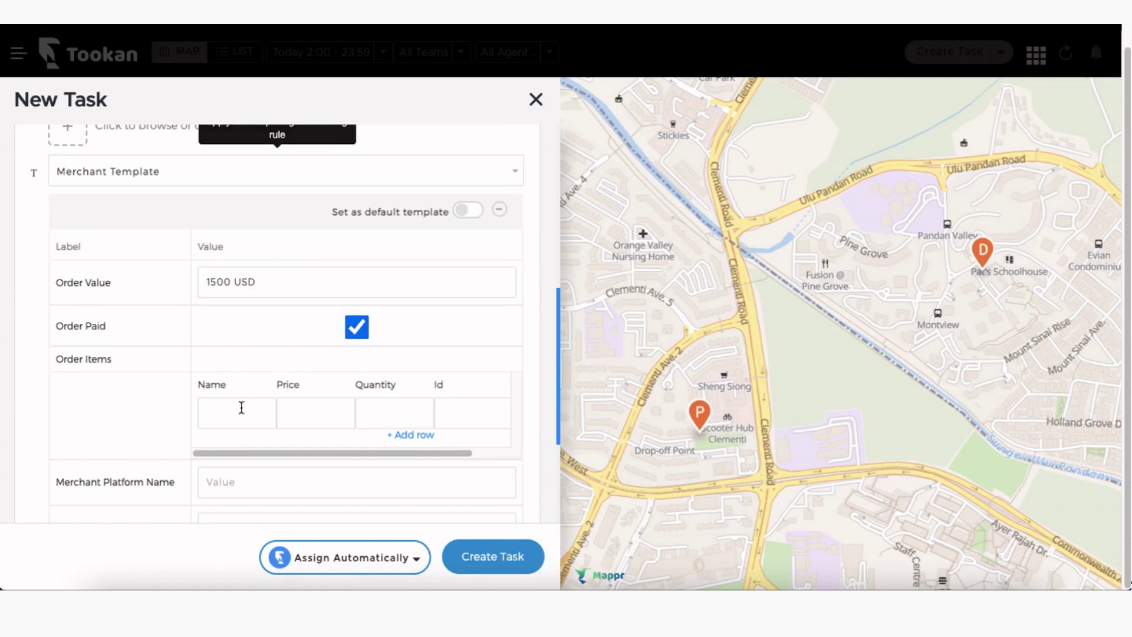
Step: Add one order item: Dinner set priced 1500, quantity 1
click(242, 408)
text(Dinner s)
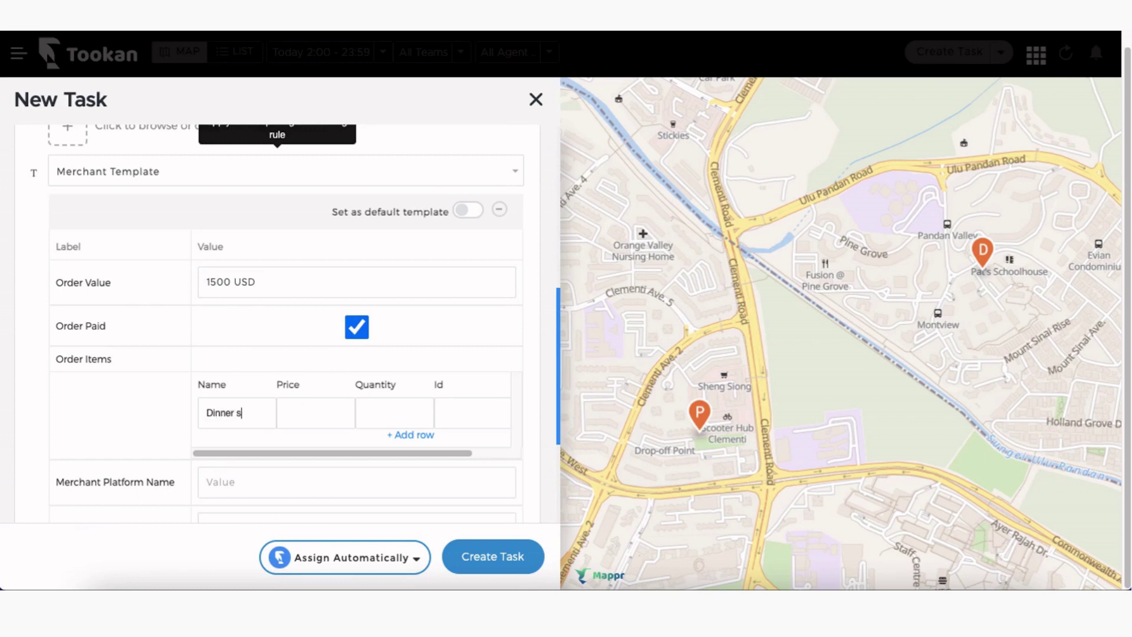
text(et1500)
click(370, 415)
text(1)
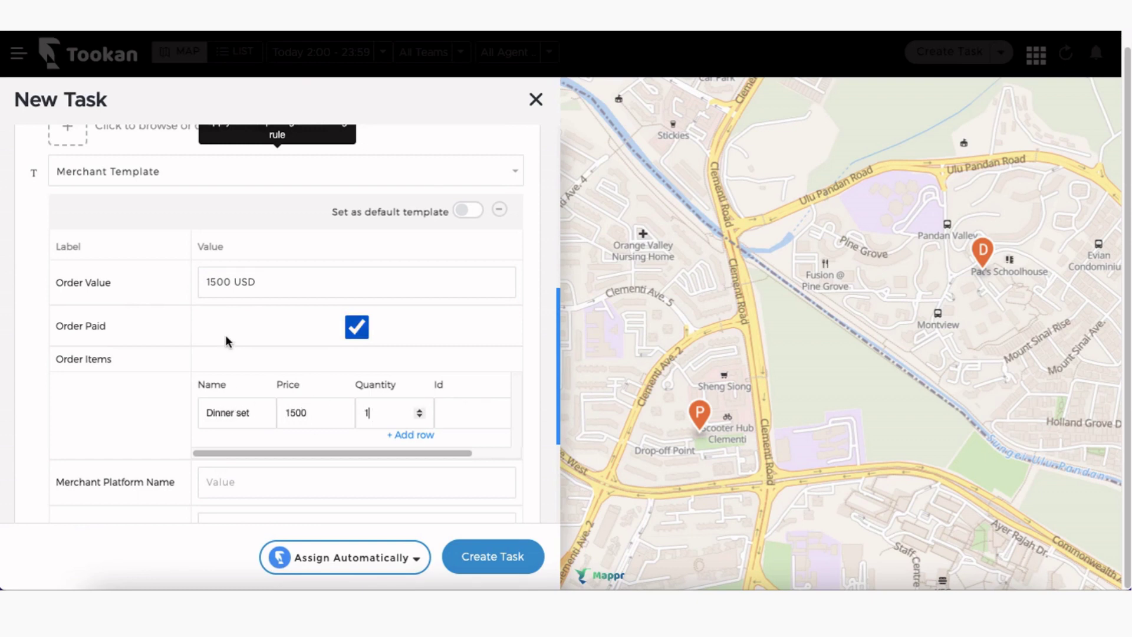
scroll(236, 336, down, 4)
Step: Set the merchant platform to Uparcel, make the drop-off picture mandatory, and create the task
click(254, 266)
text(Uparcel)
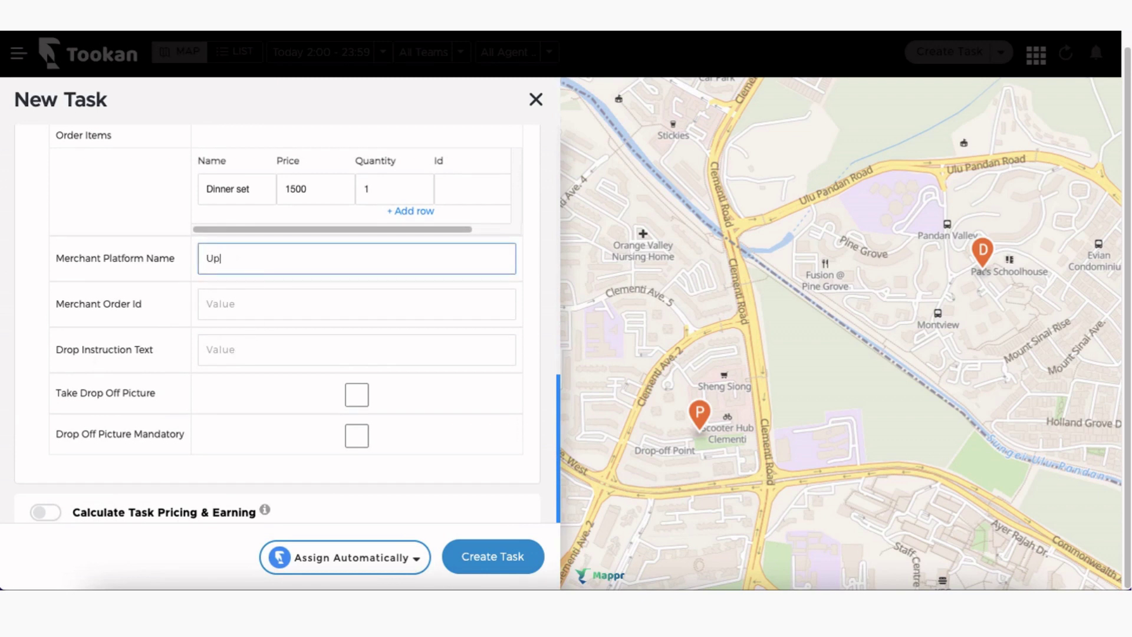
click(356, 395)
click(357, 436)
click(469, 558)
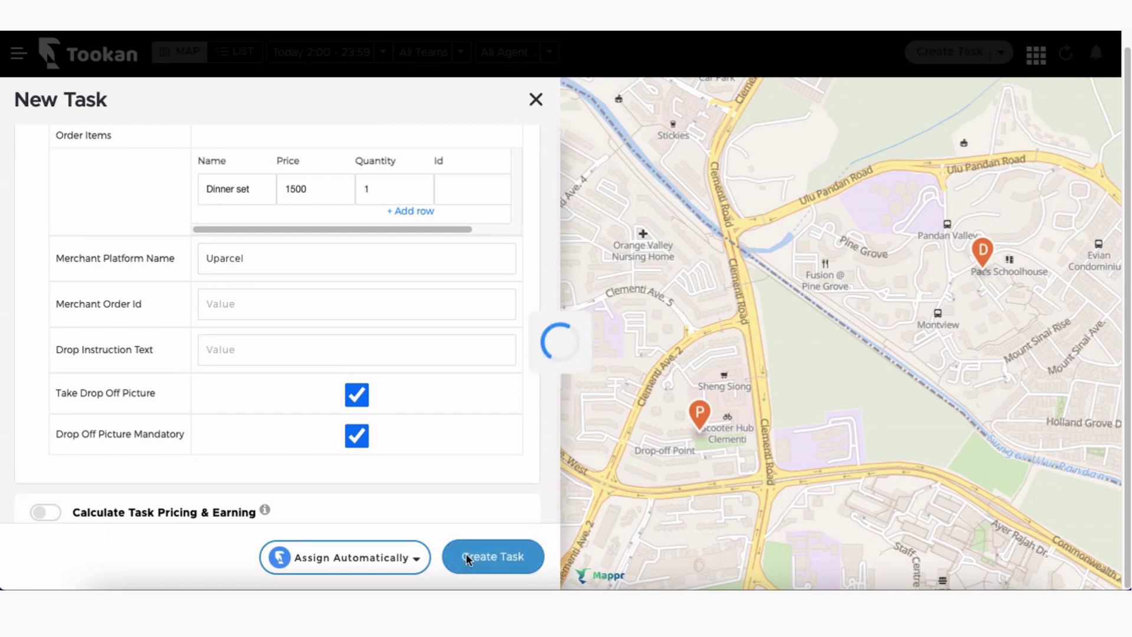